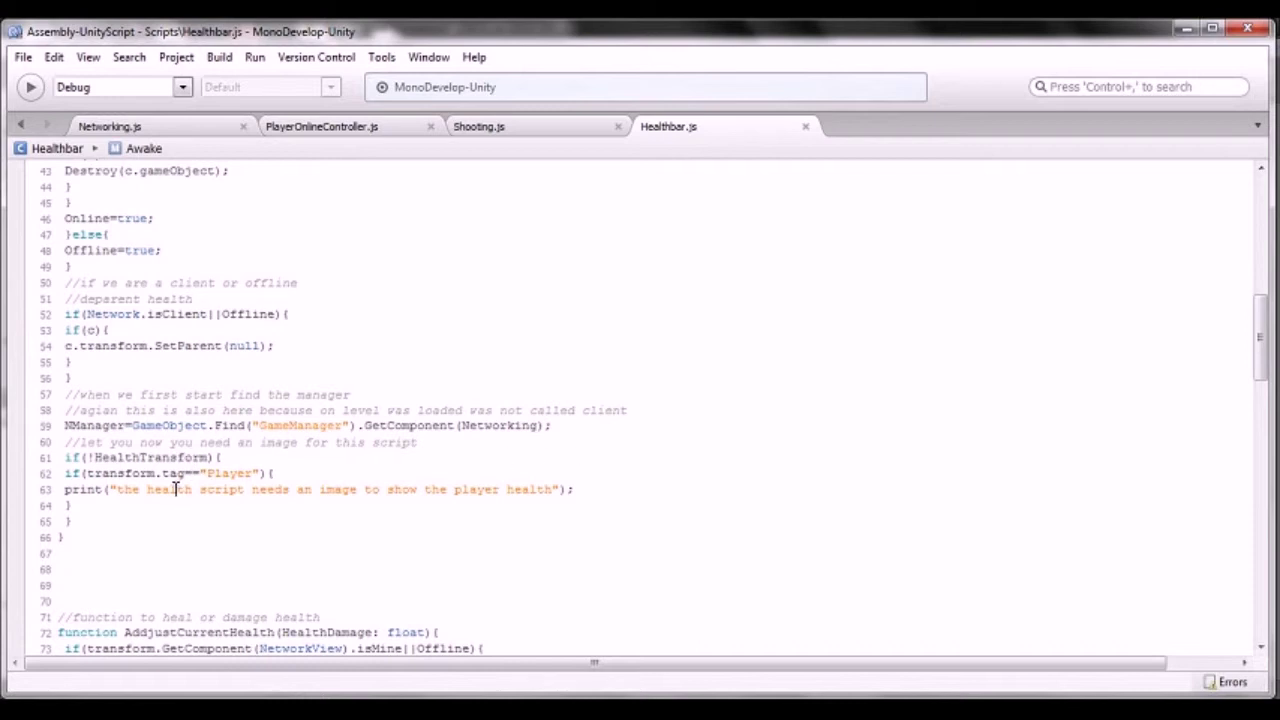
Review the damage, online-kill and DeparentHealth code in Healthbar.js, comparing it with the RespawnPlayer function in Networking.js
left_click_drag(1262, 358, 1264, 458)
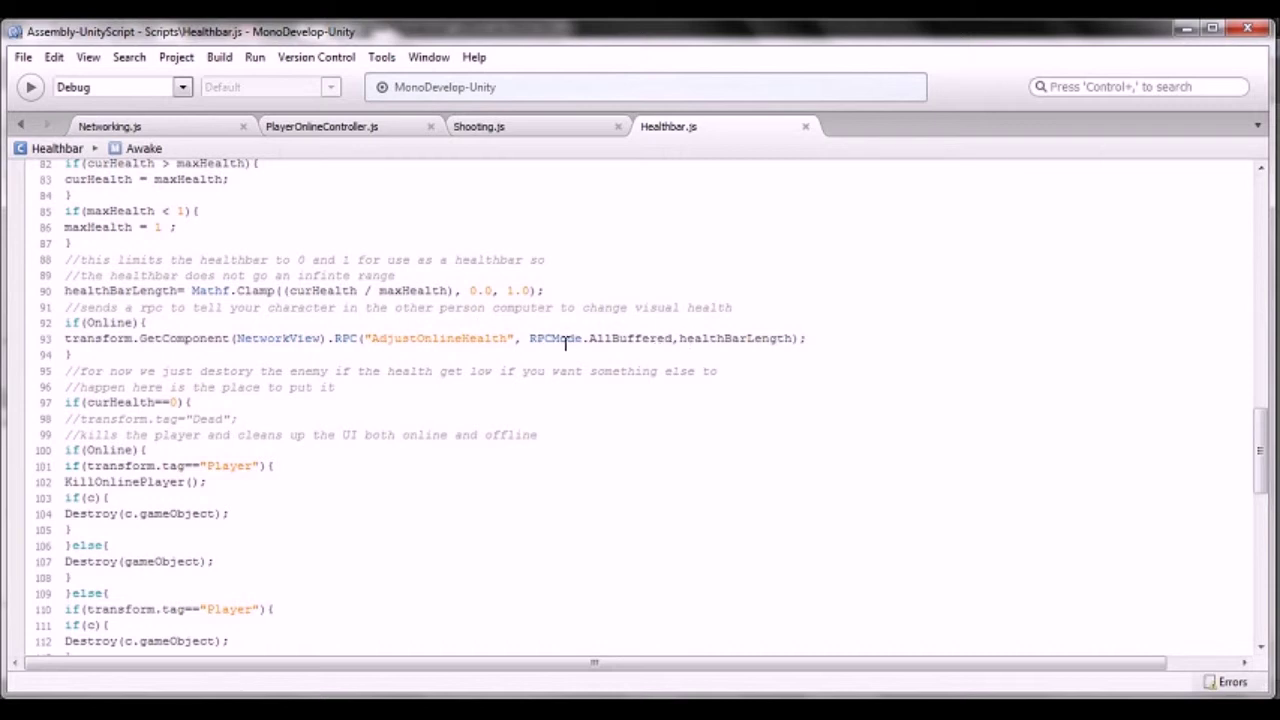
left_click_drag(1260, 443, 1268, 546)
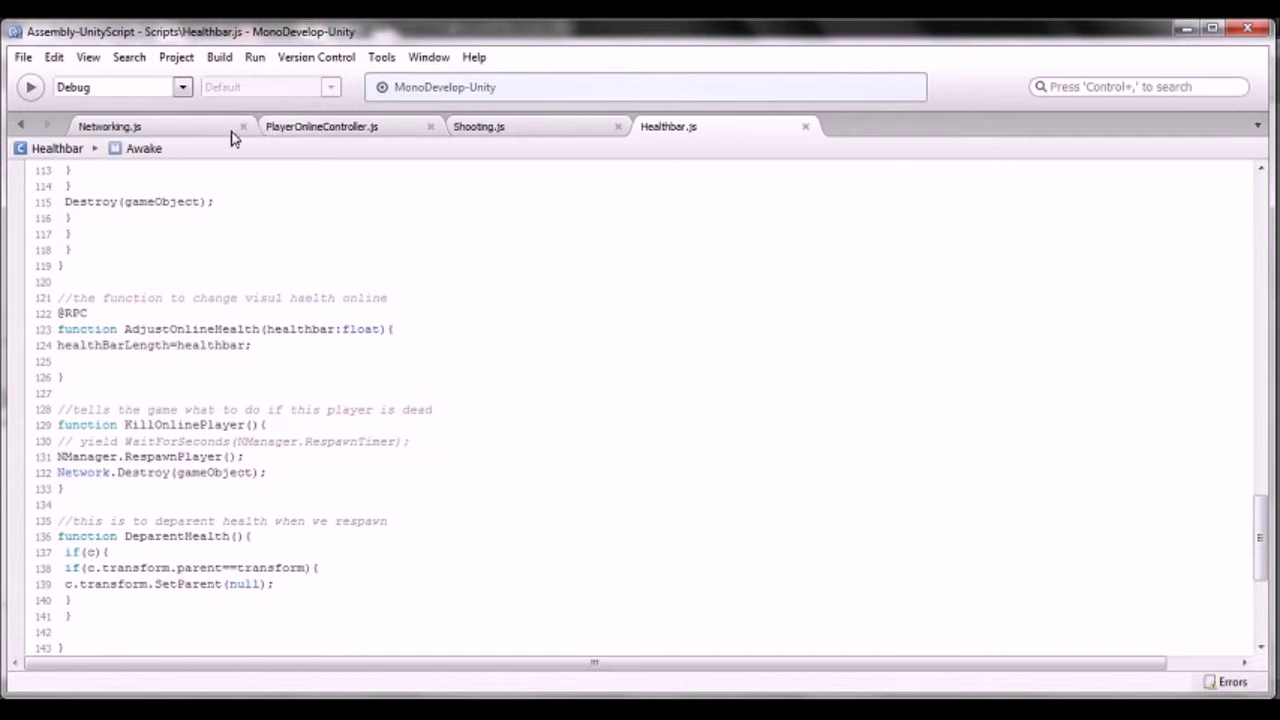
left_click(182, 124)
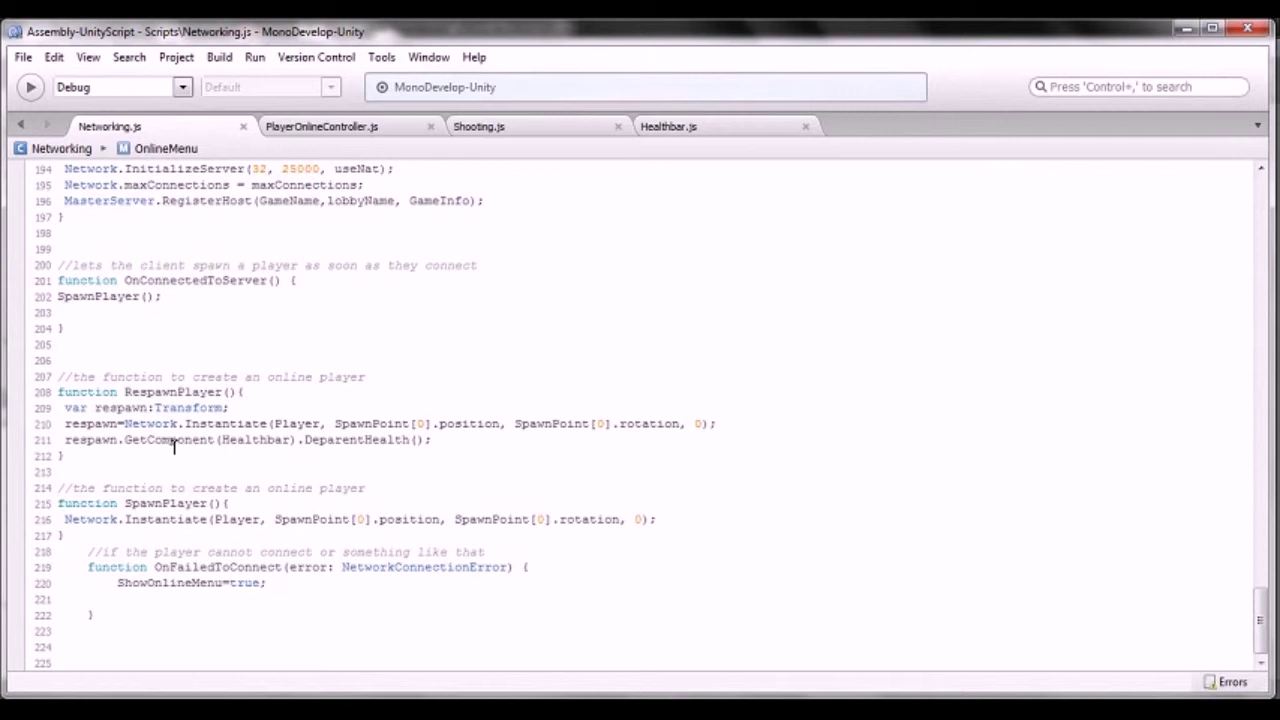
left_click(684, 128)
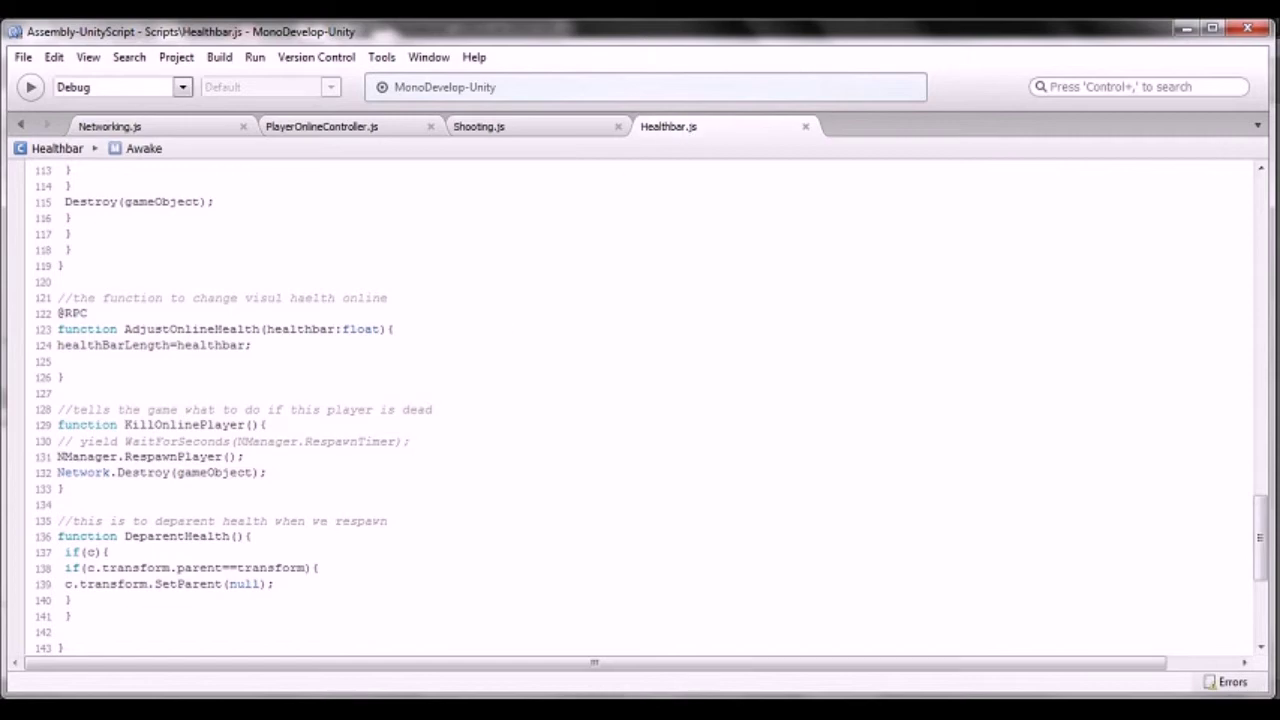
Switch to Unity and examine the GameManager's Networking script settings, including its Levels To Load list
key("alt+Tab")
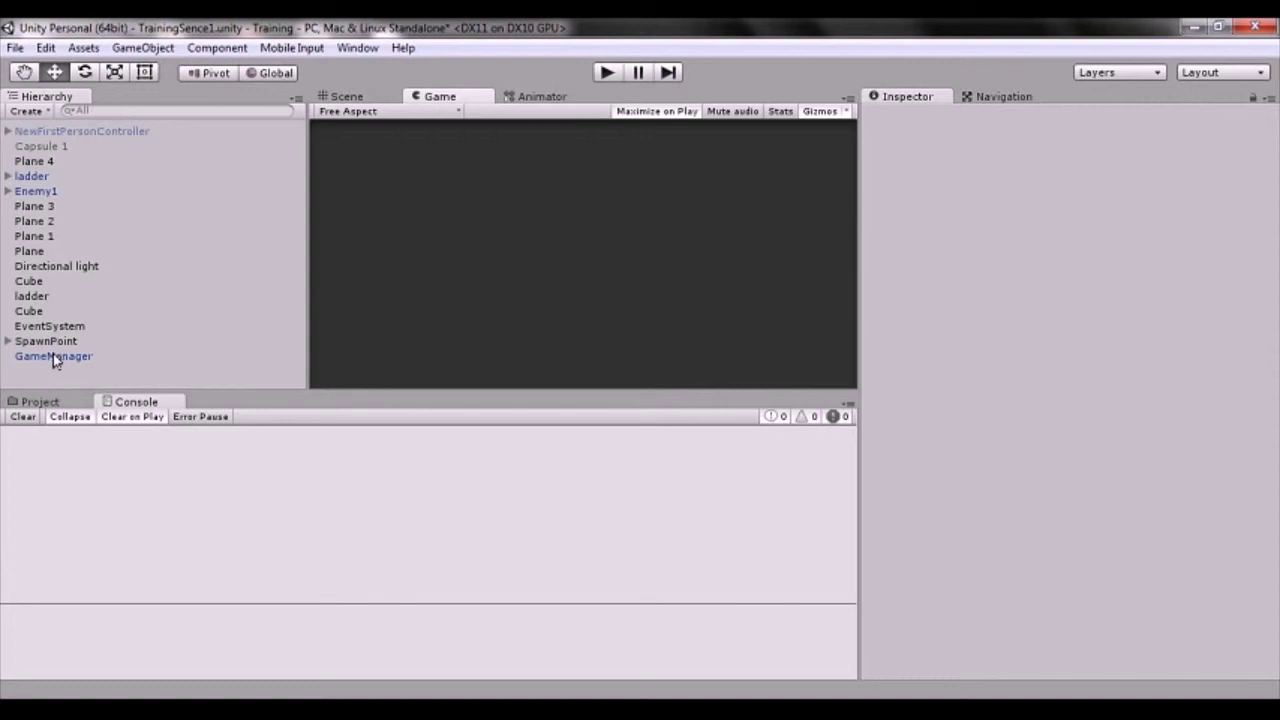
left_click(53, 356)
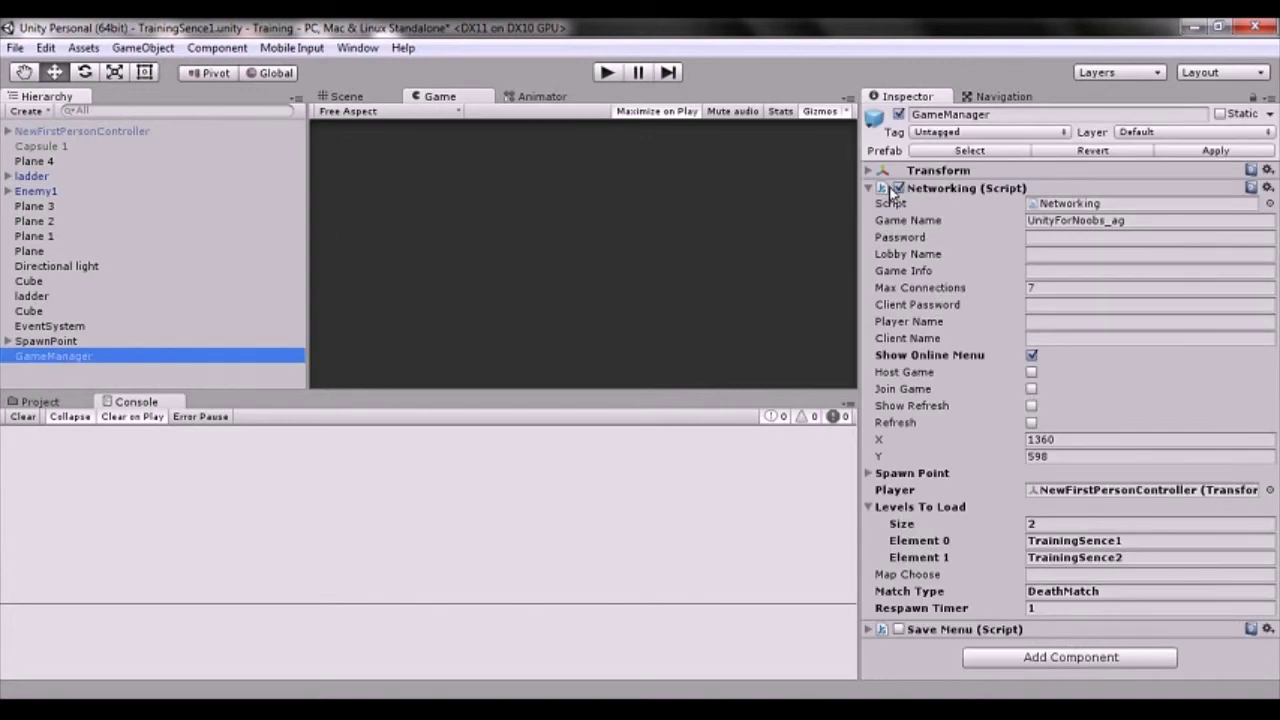
left_click(870, 507)
left_click(870, 507)
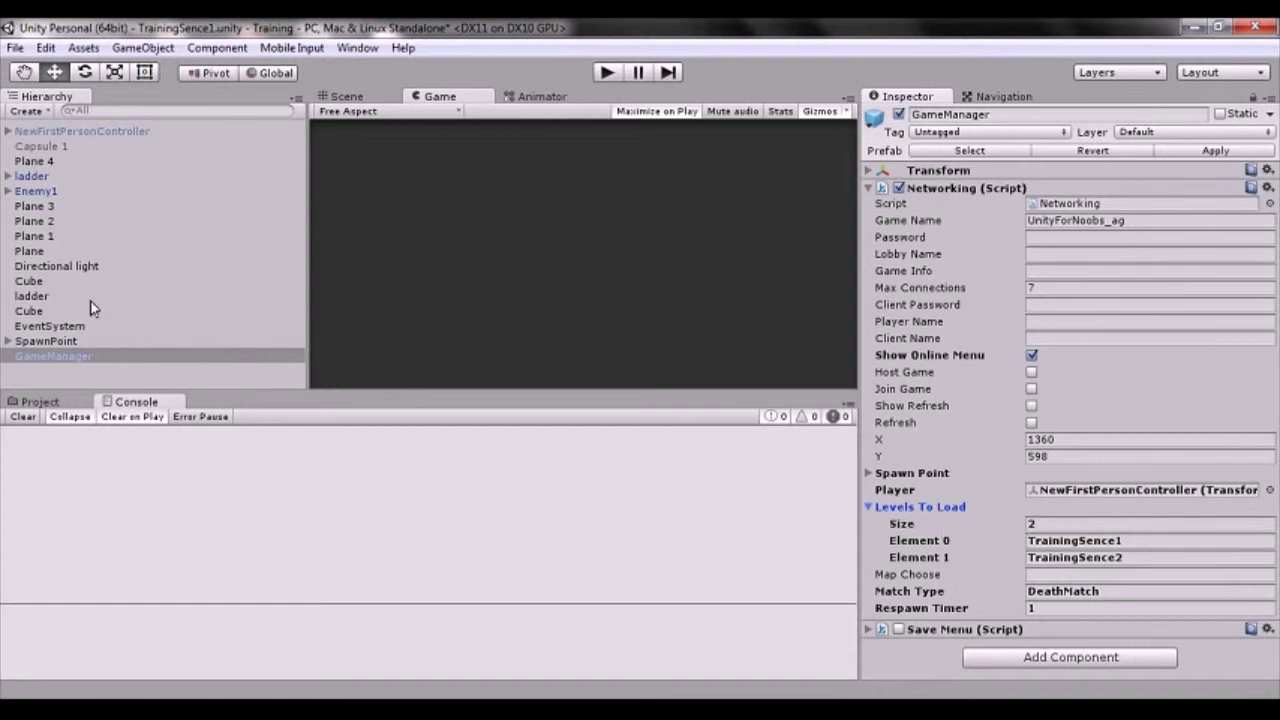
Show the scene files in the project's Sences folder for comparison with the level names on the GameManager
left_click(55, 402)
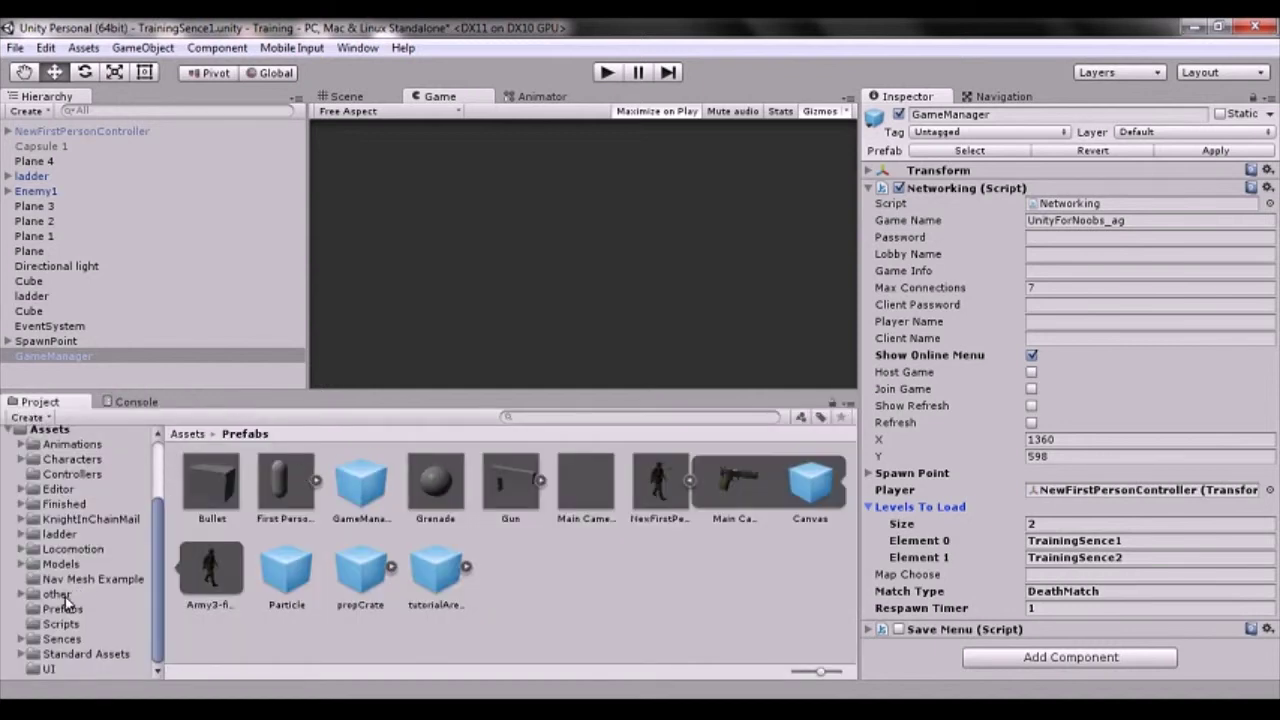
left_click(62, 639)
left_click(400, 484)
left_click_drag(400, 484, 588, 525)
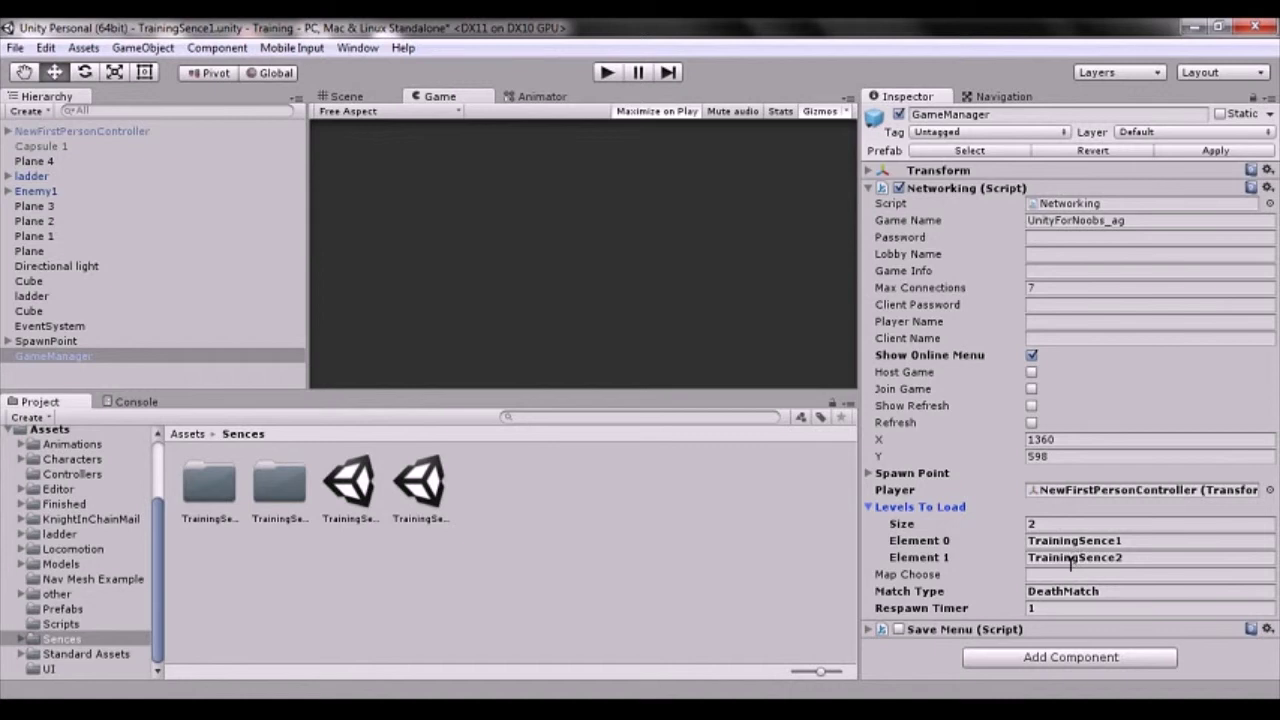
Check which scenes are included in the Build Settings, cancelling any player build that starts, and close the settings
left_click(44, 49)
mouse_move(15, 48)
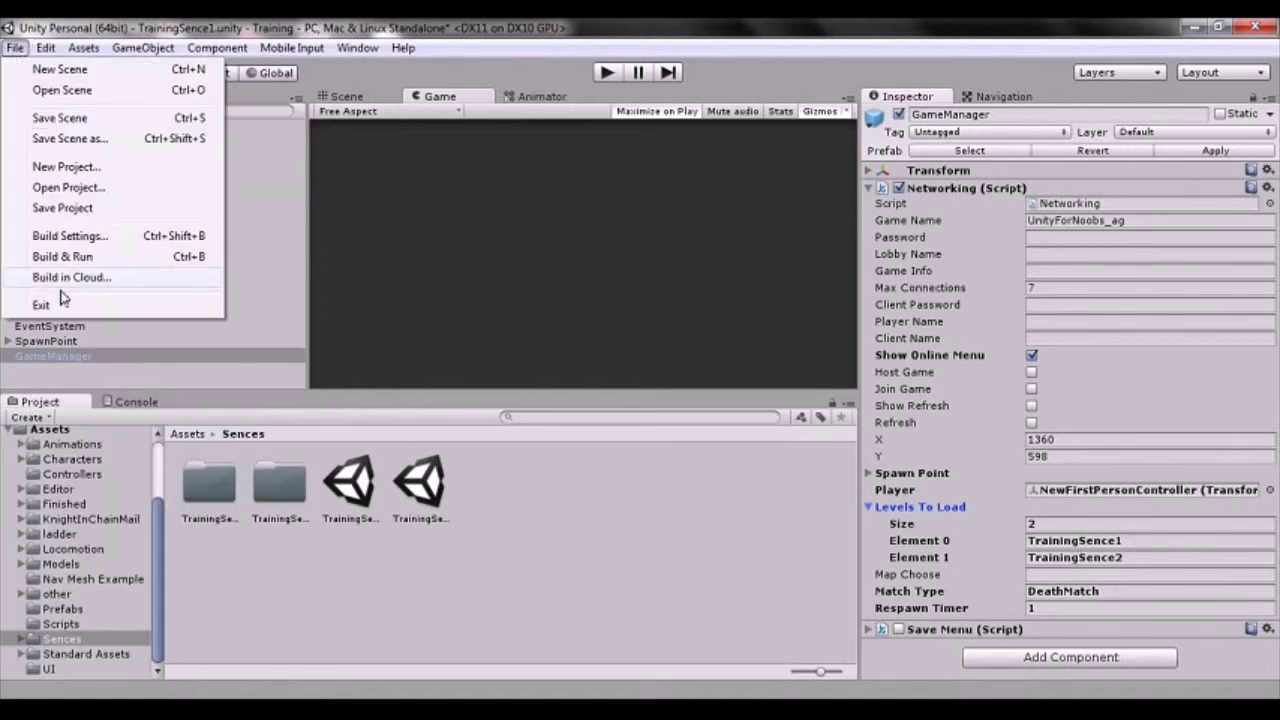
left_click(69, 264)
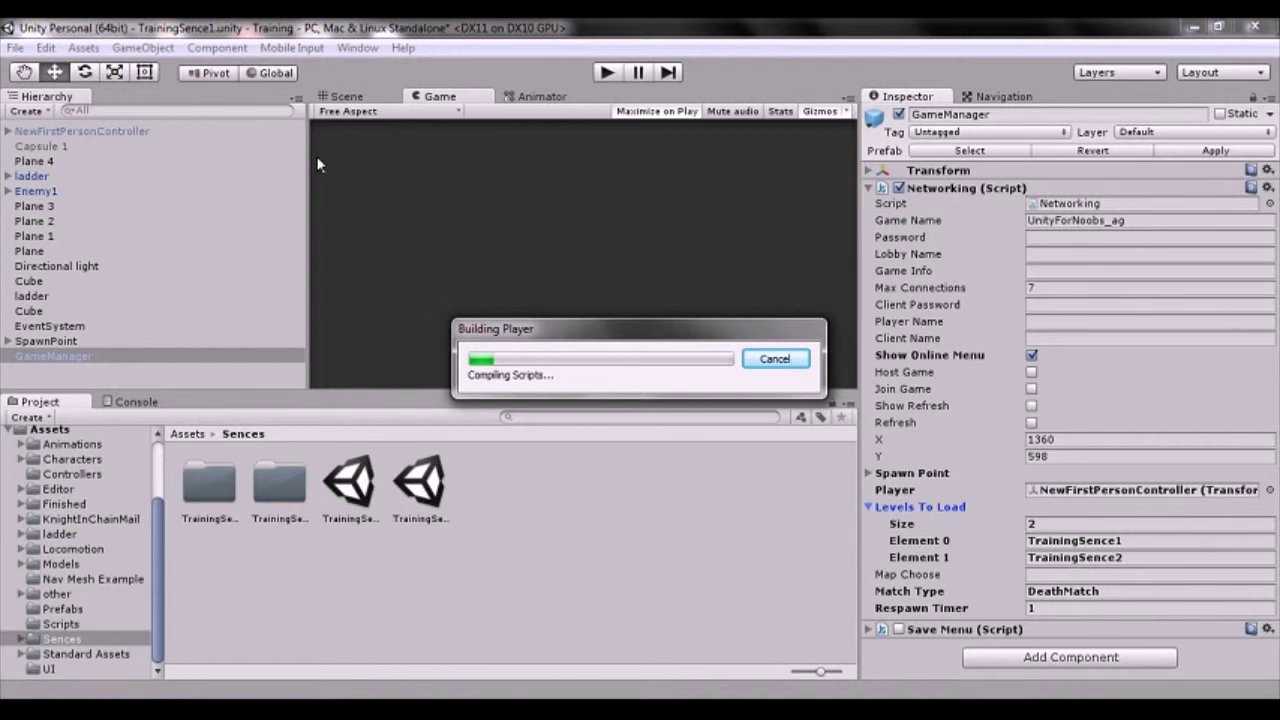
key("Escape")
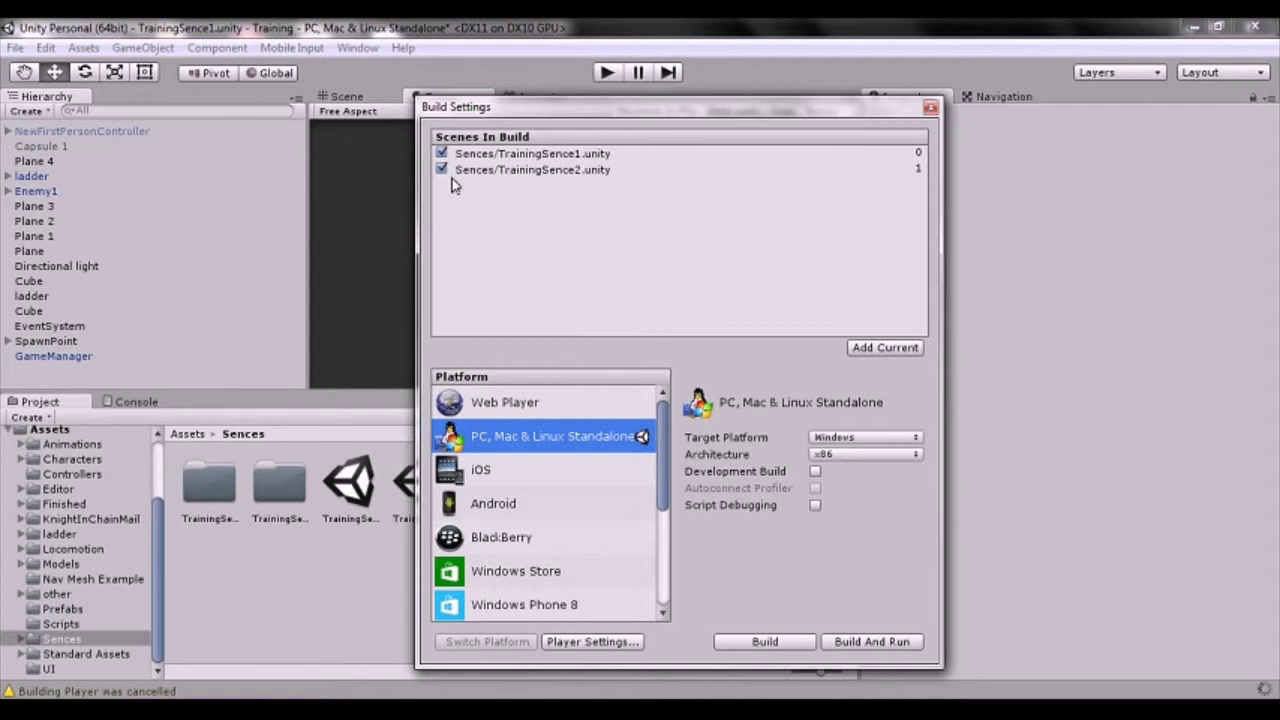
left_click(931, 106)
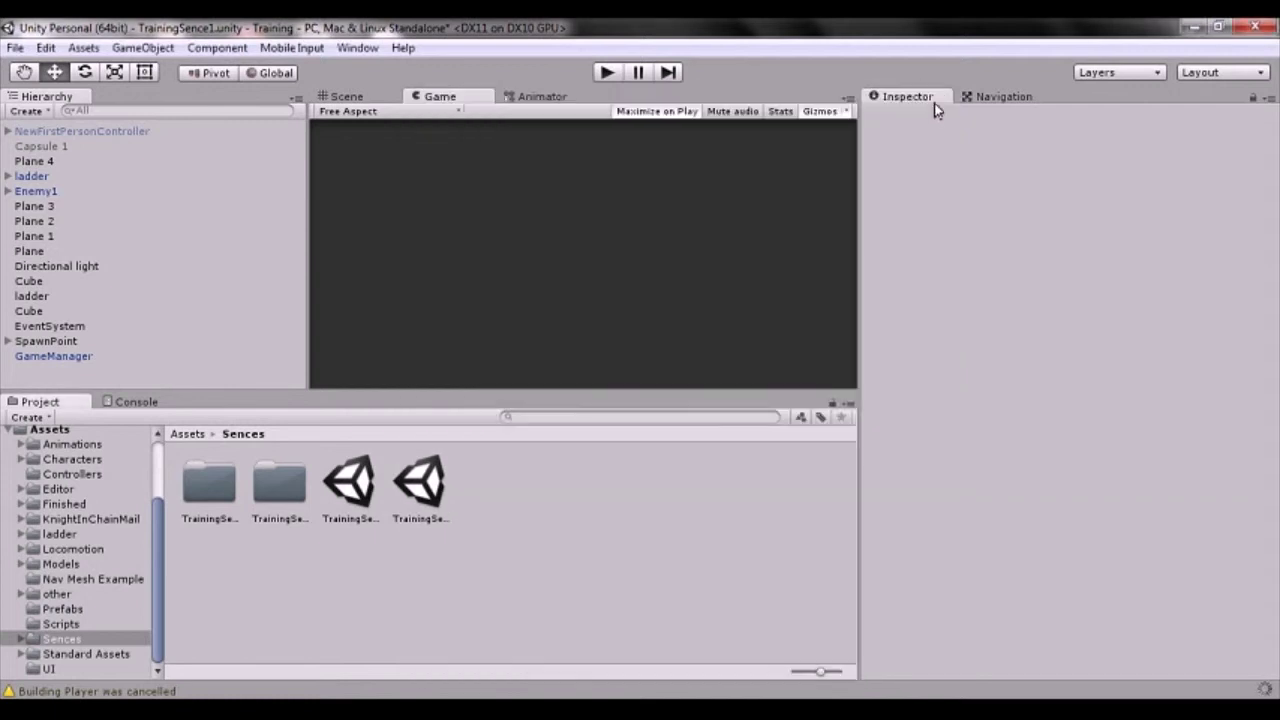
Examine the Spawn Point list in the GameManager's Networking script, and collapse it and the Levels To Load list
left_click(73, 360)
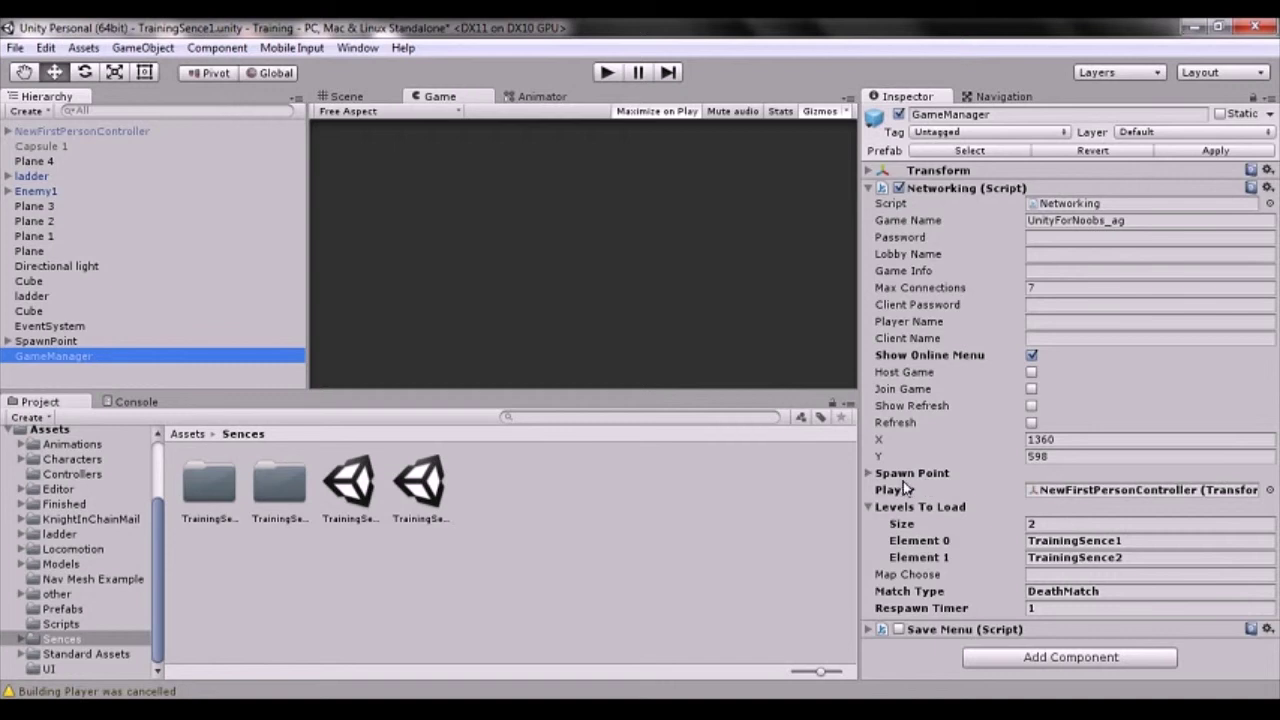
left_click(870, 475)
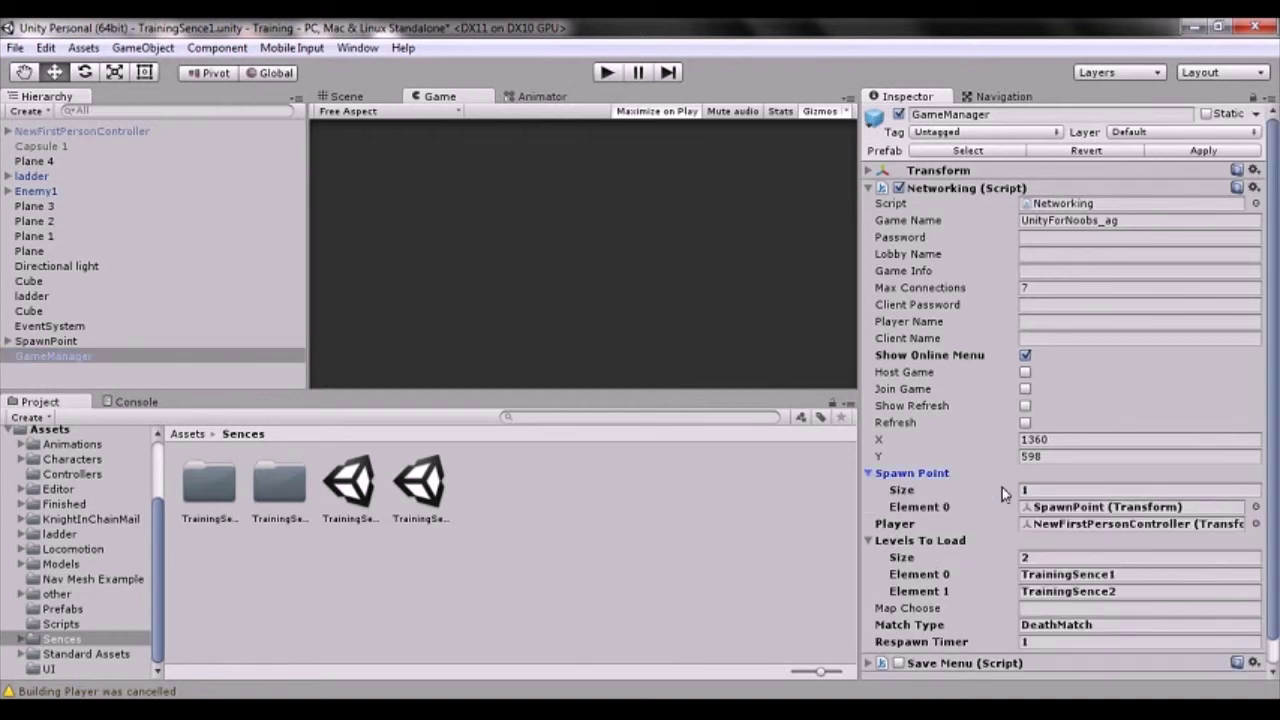
left_click(869, 474)
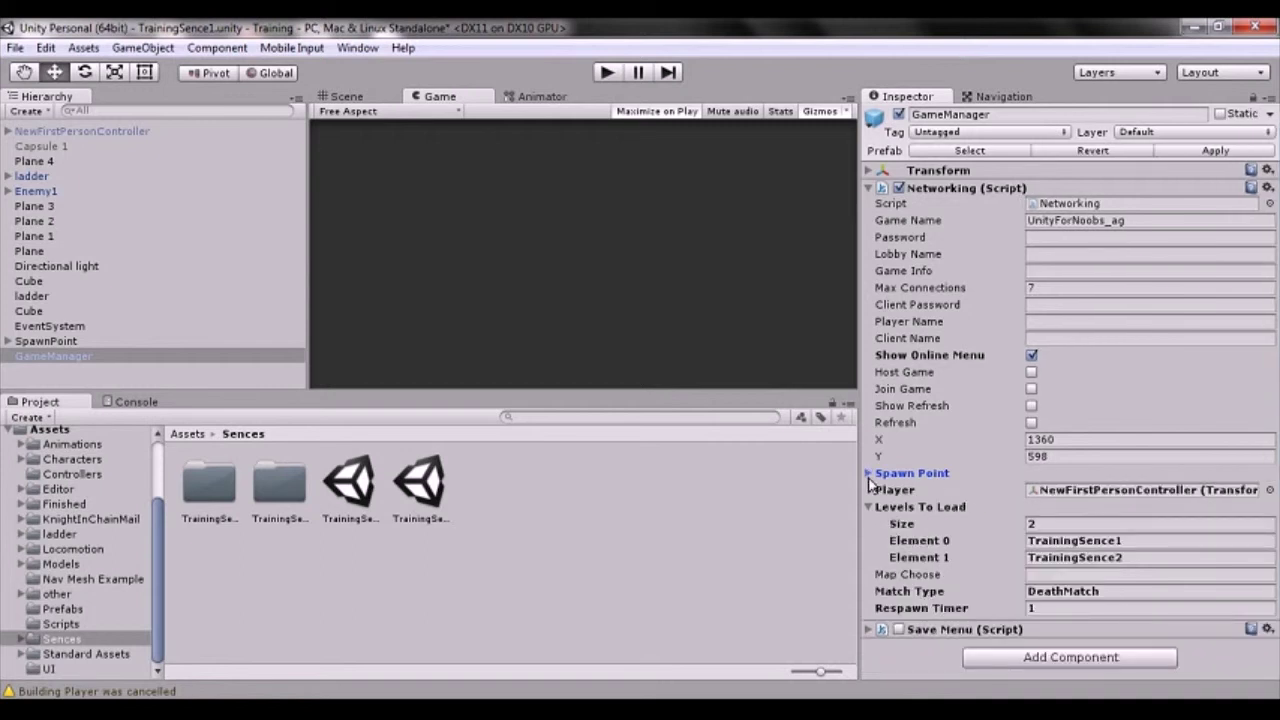
left_click(869, 507)
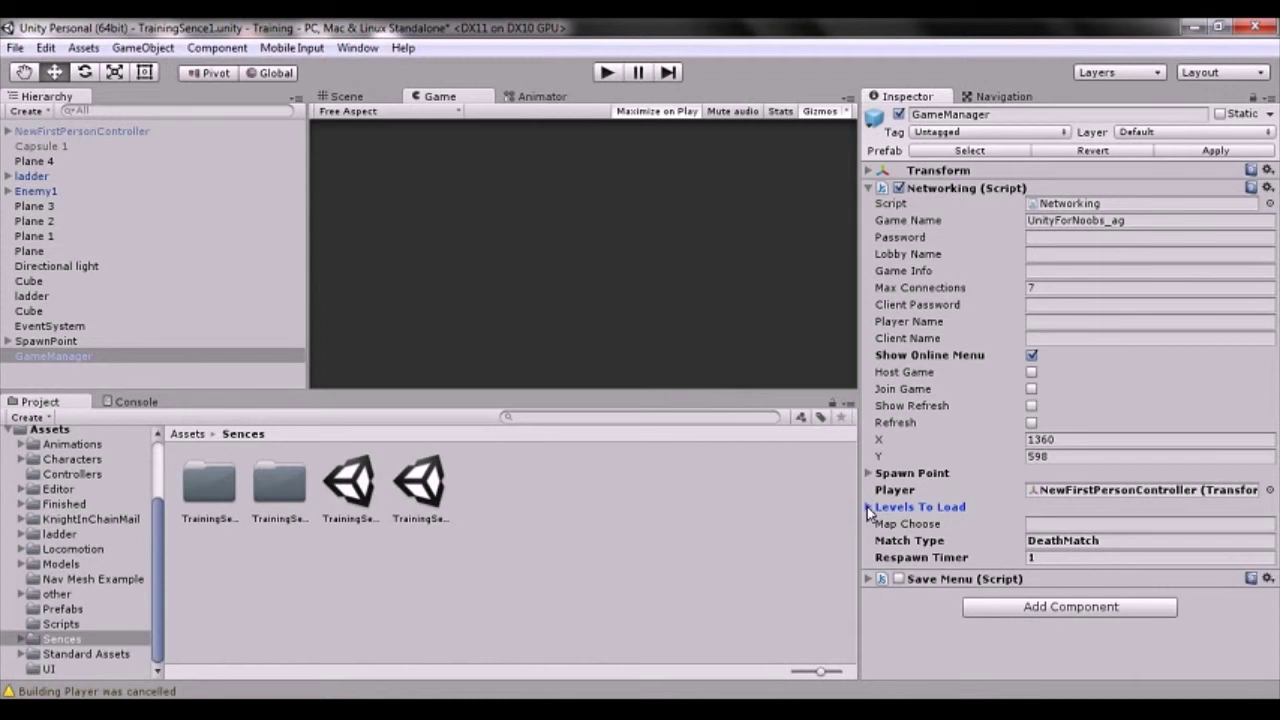
Expand the SpawnPoint object in the hierarchy, inspect the tags of its child objects, and collapse it again
left_click(54, 341)
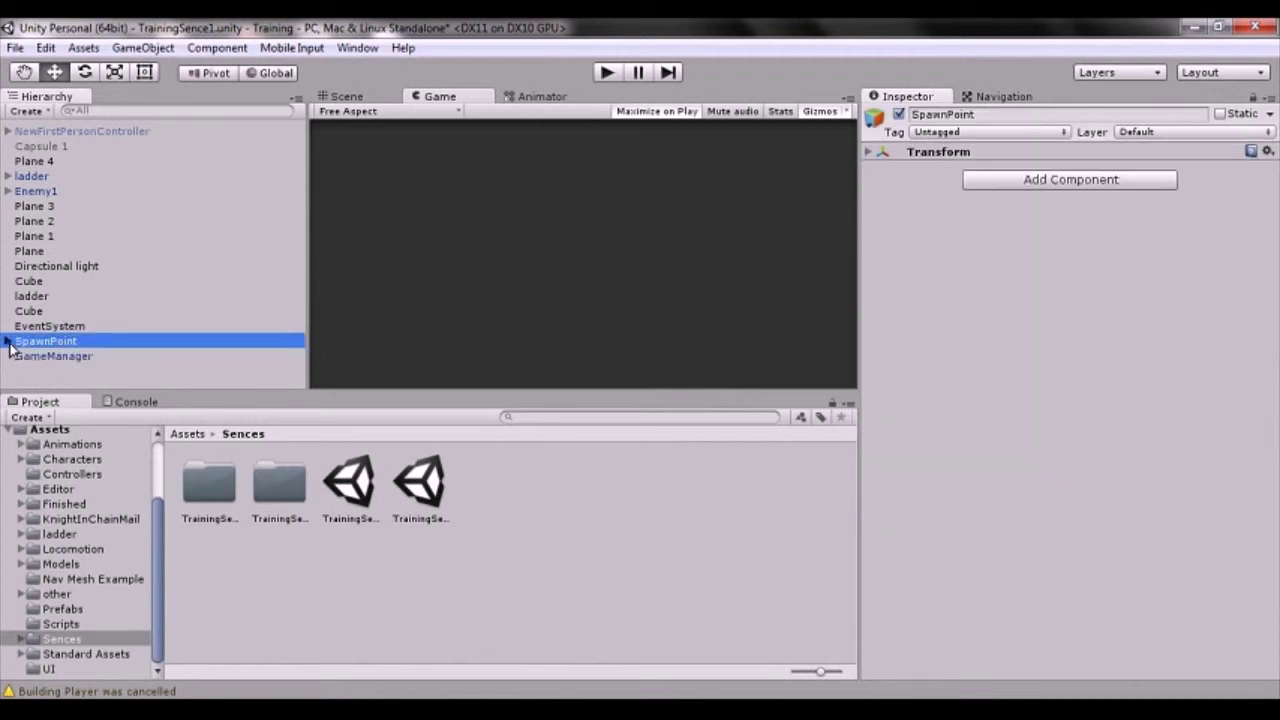
left_click(8, 341)
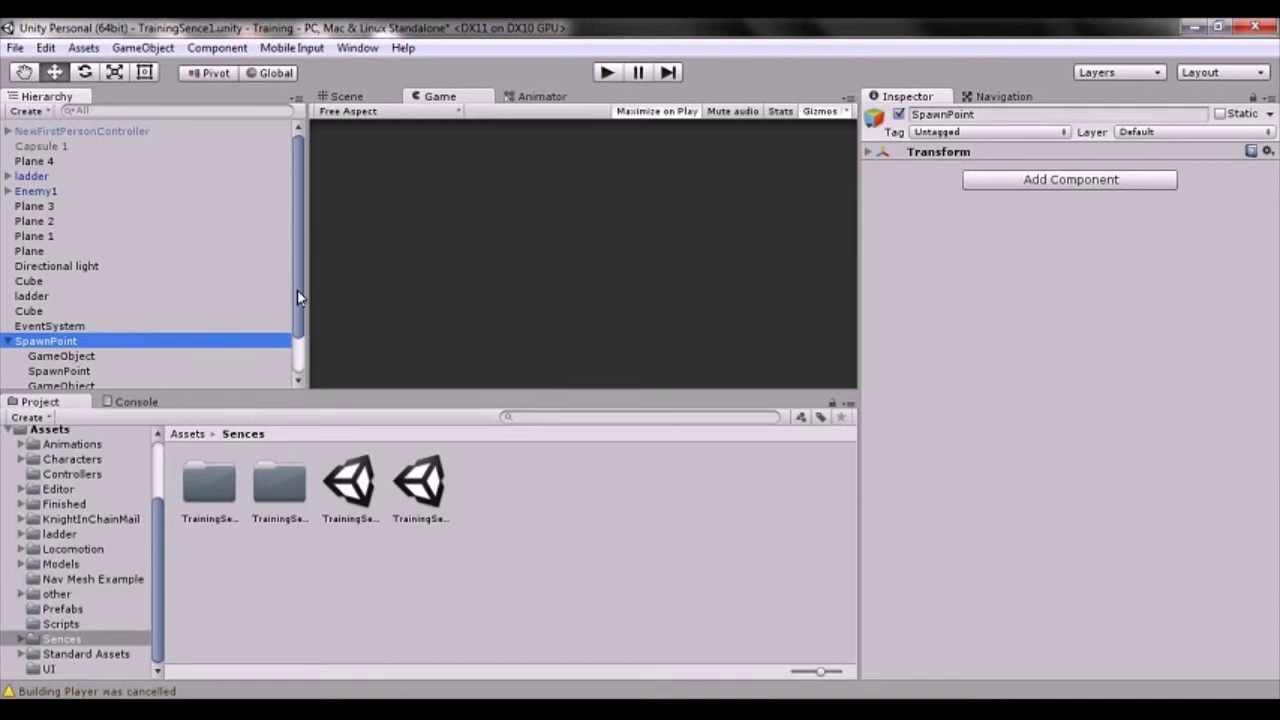
left_click_drag(297, 291, 300, 332)
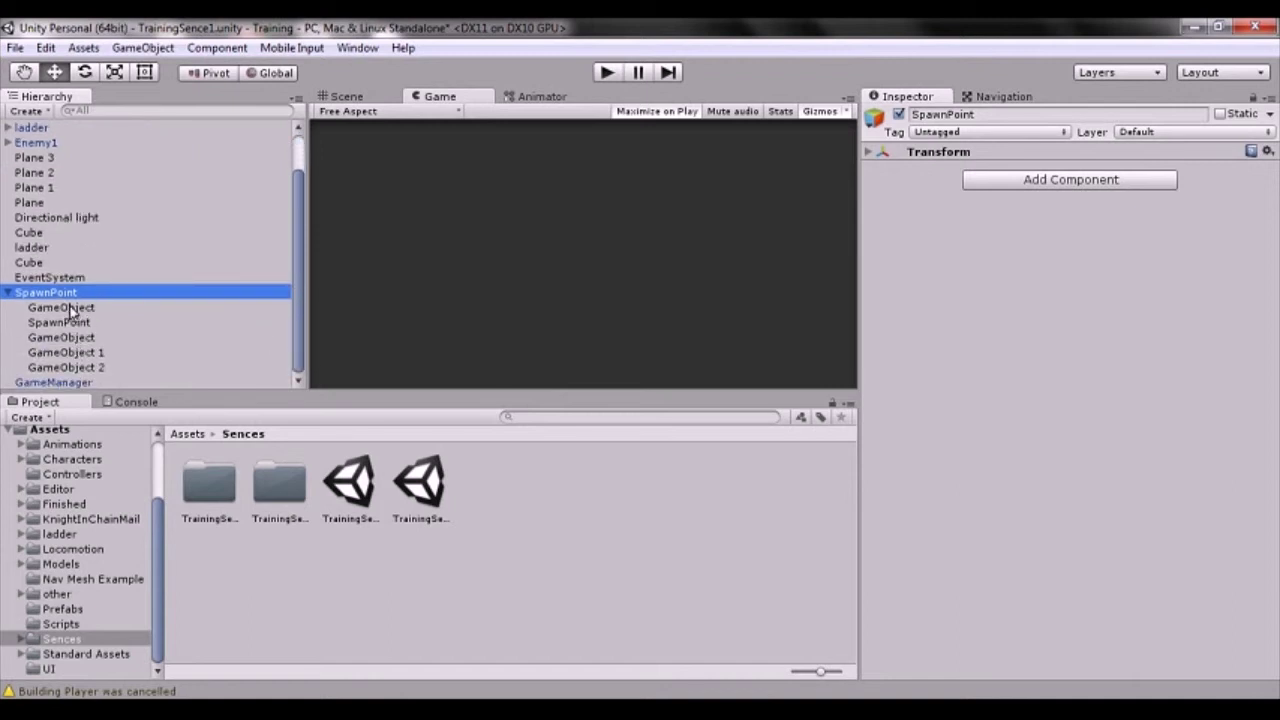
left_click(87, 338)
left_click(88, 353)
left_click(80, 338)
left_click(66, 310)
left_click(62, 323)
left_click(62, 350)
left_click(63, 368)
left_click(62, 340)
left_click(62, 310)
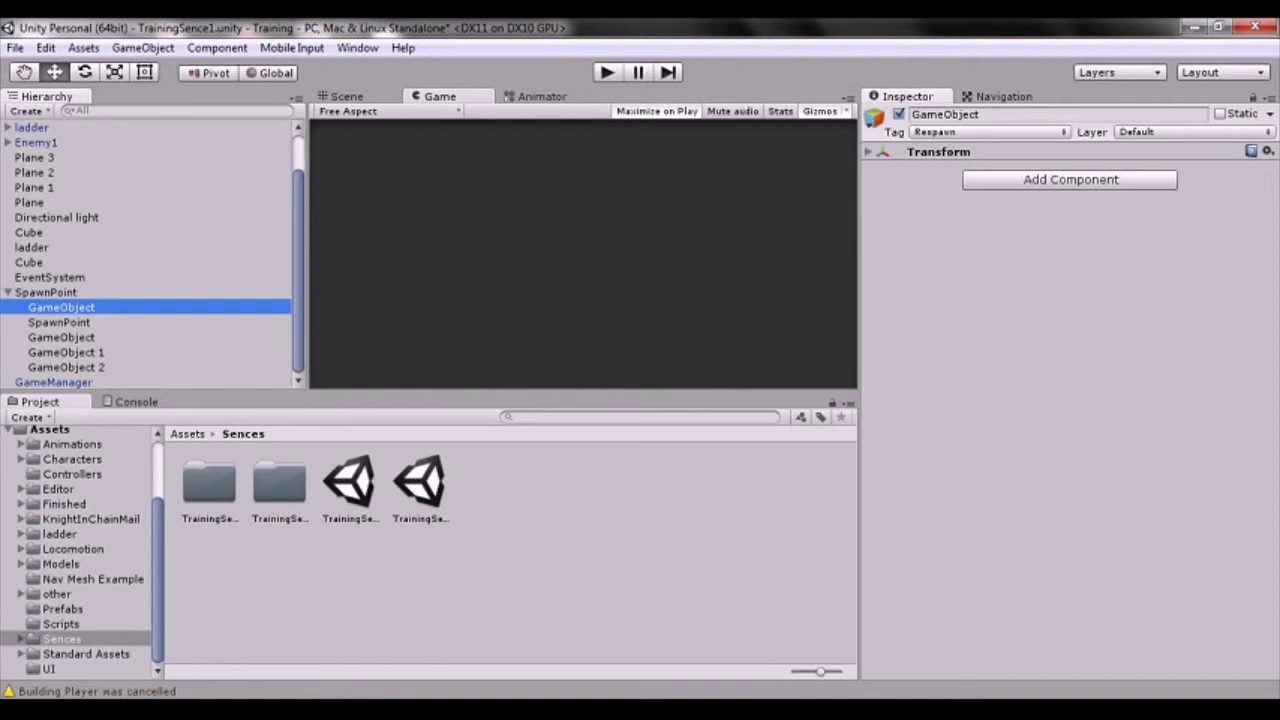
left_click(48, 368)
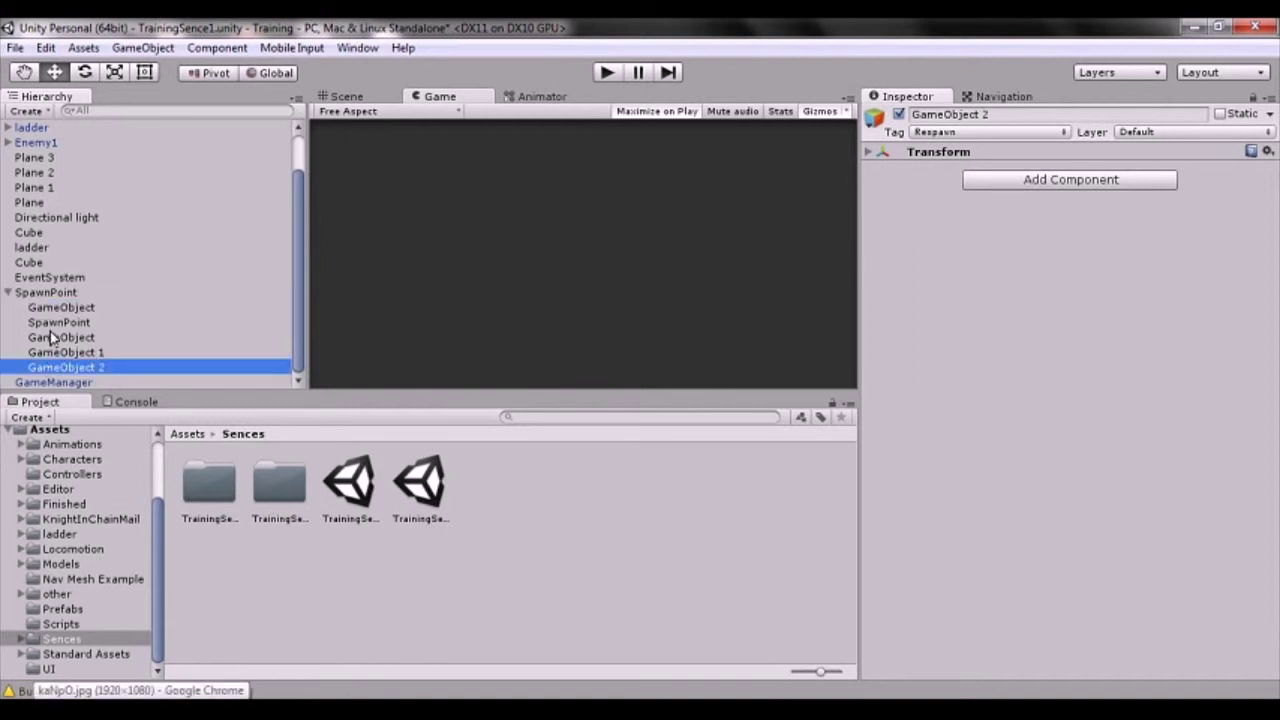
left_click(50, 324)
left_click(50, 308)
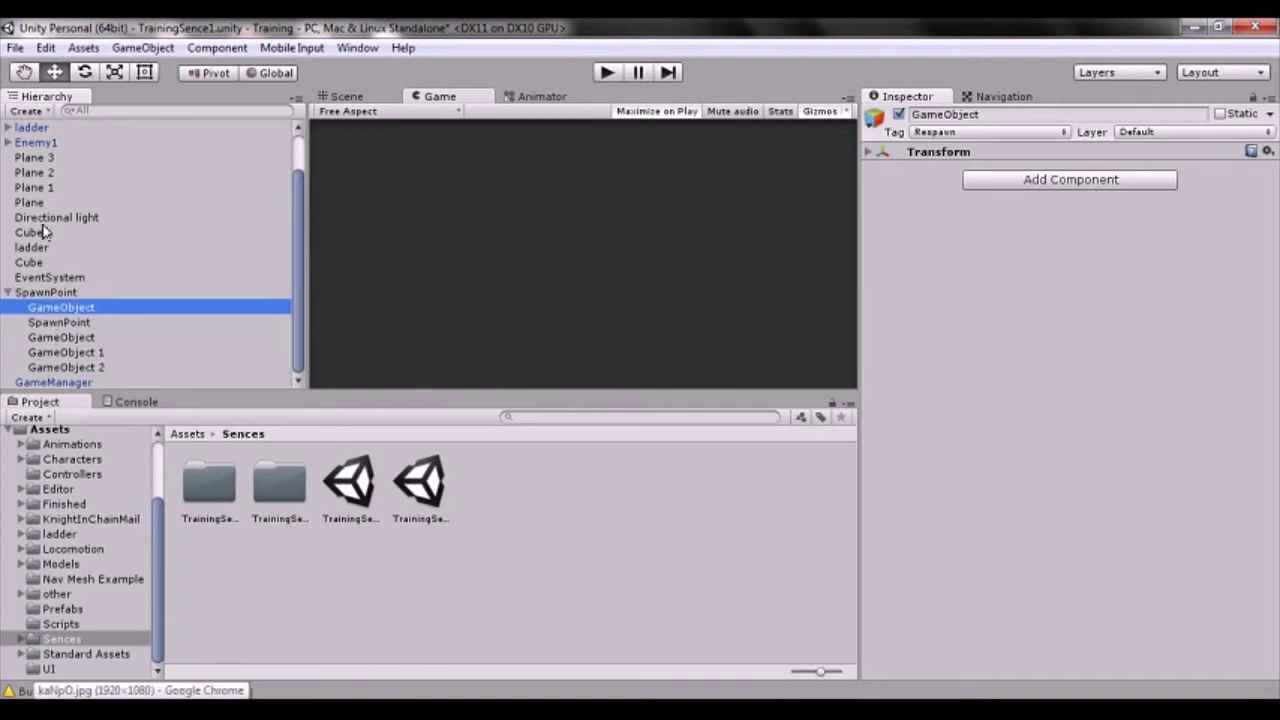
left_click(7, 293)
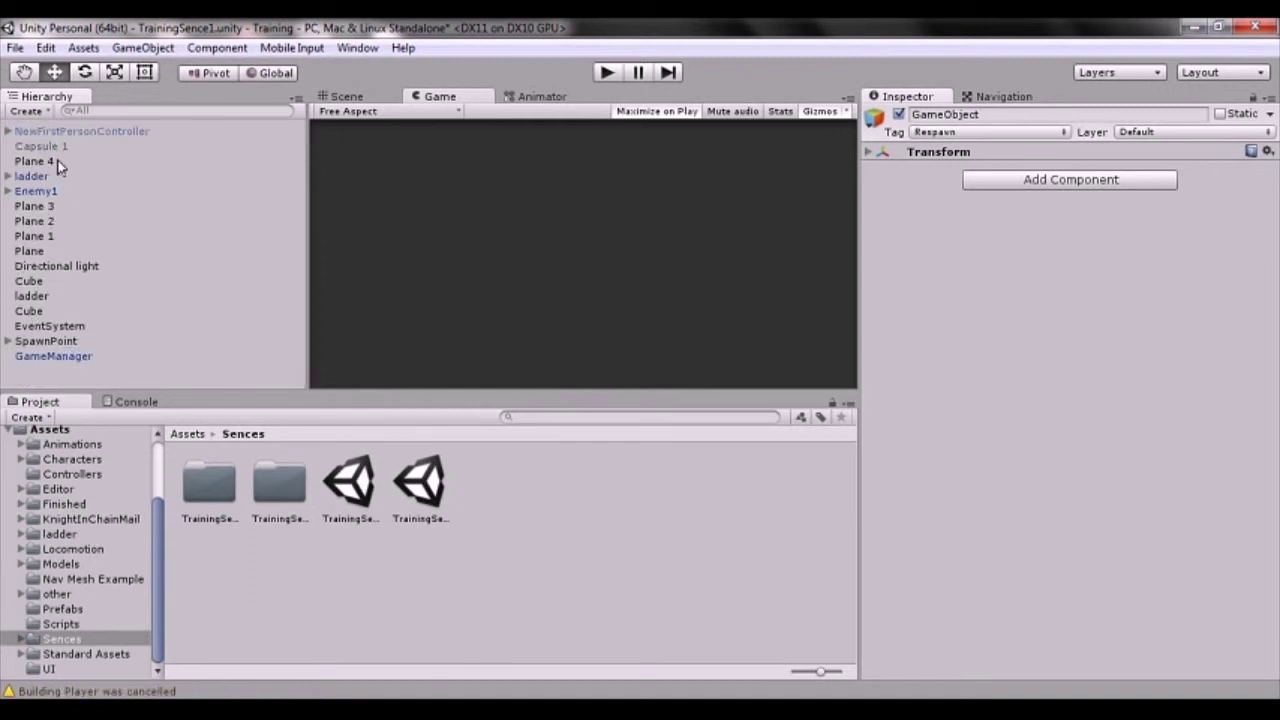
Inspect the components of NewFirstPersonController, including its Network View settings
left_click(86, 132)
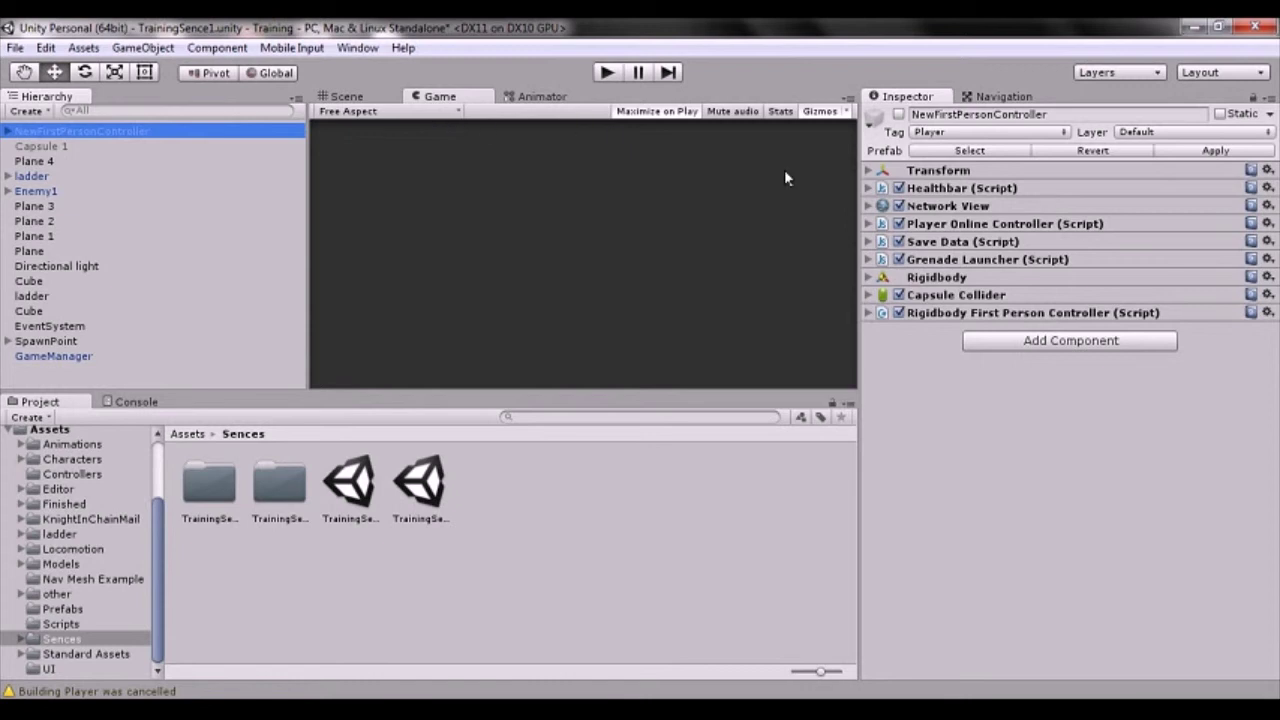
left_click(870, 207)
left_click(870, 207)
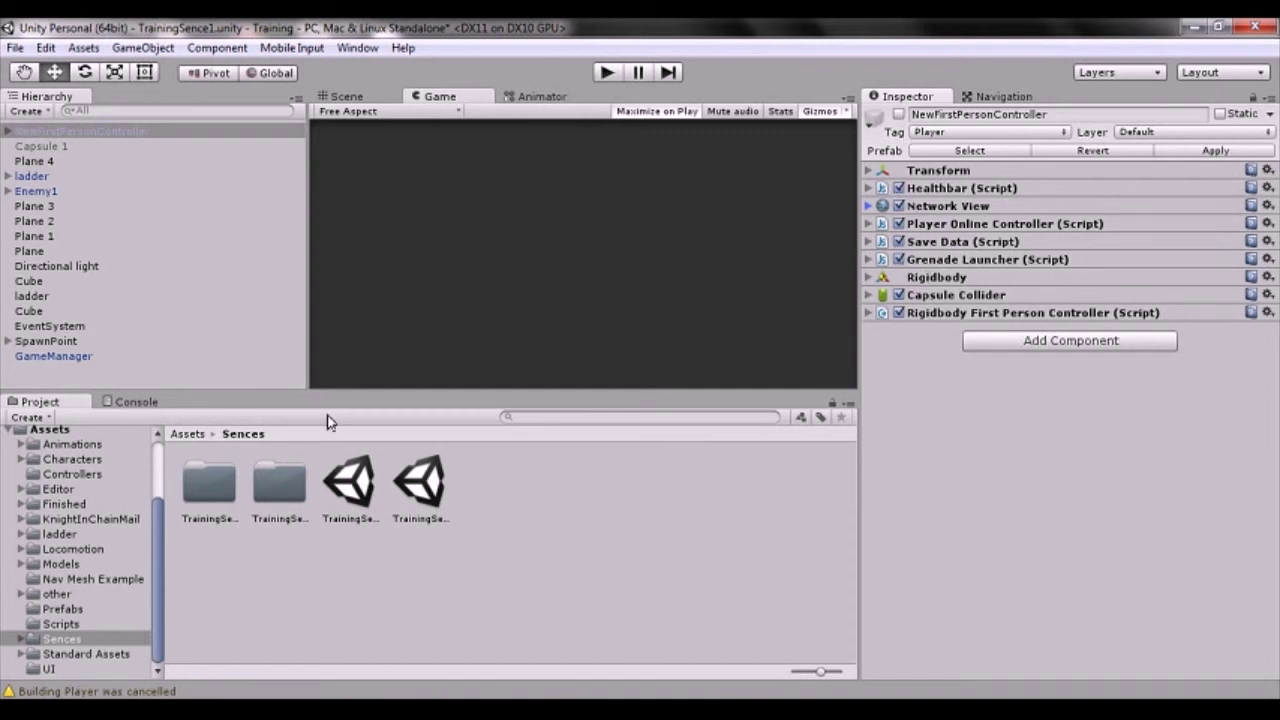
Inspect the Bullet prefab's Bullet_Controller script and Box Collider settings, collapsing each component after viewing
left_click(76, 610)
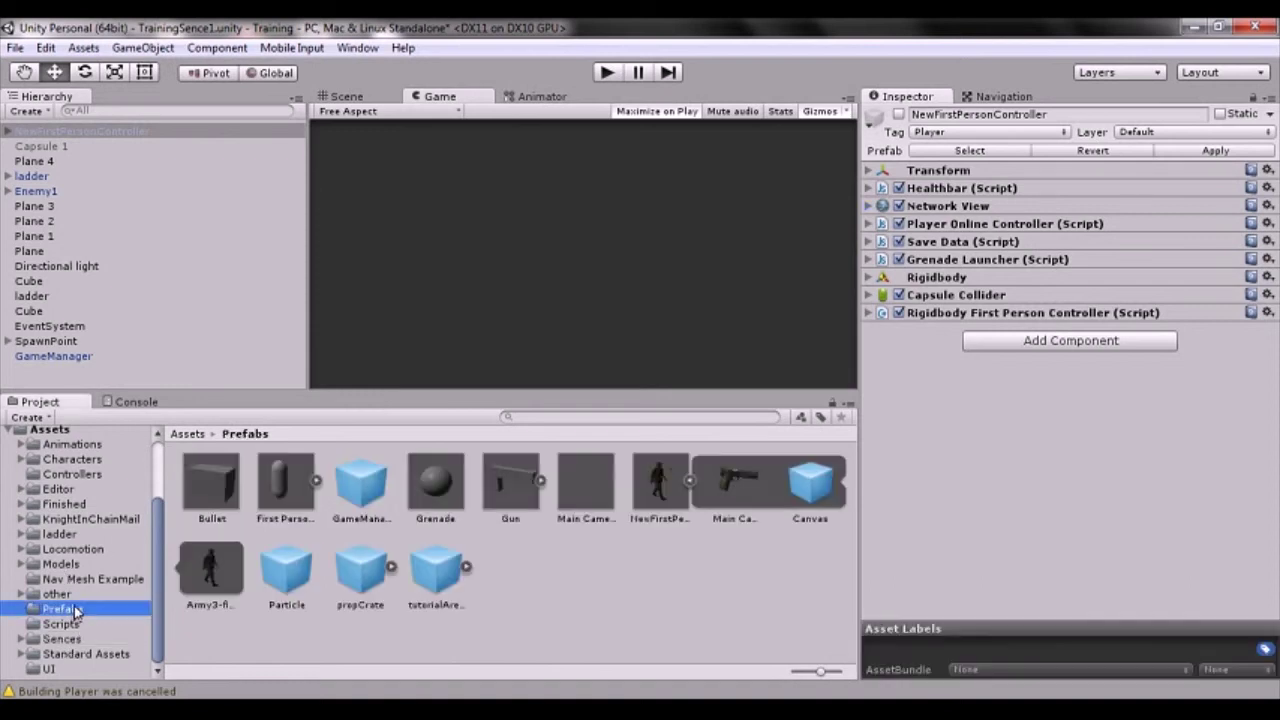
left_click(227, 498)
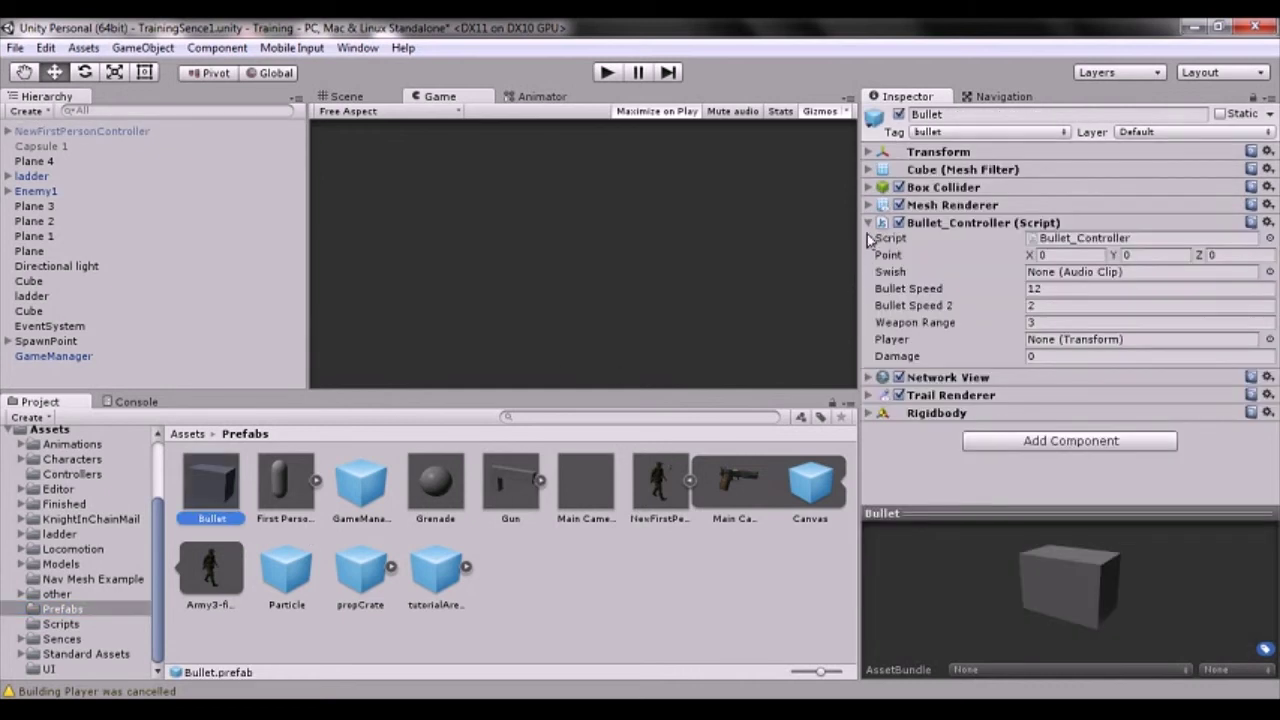
left_click(869, 231)
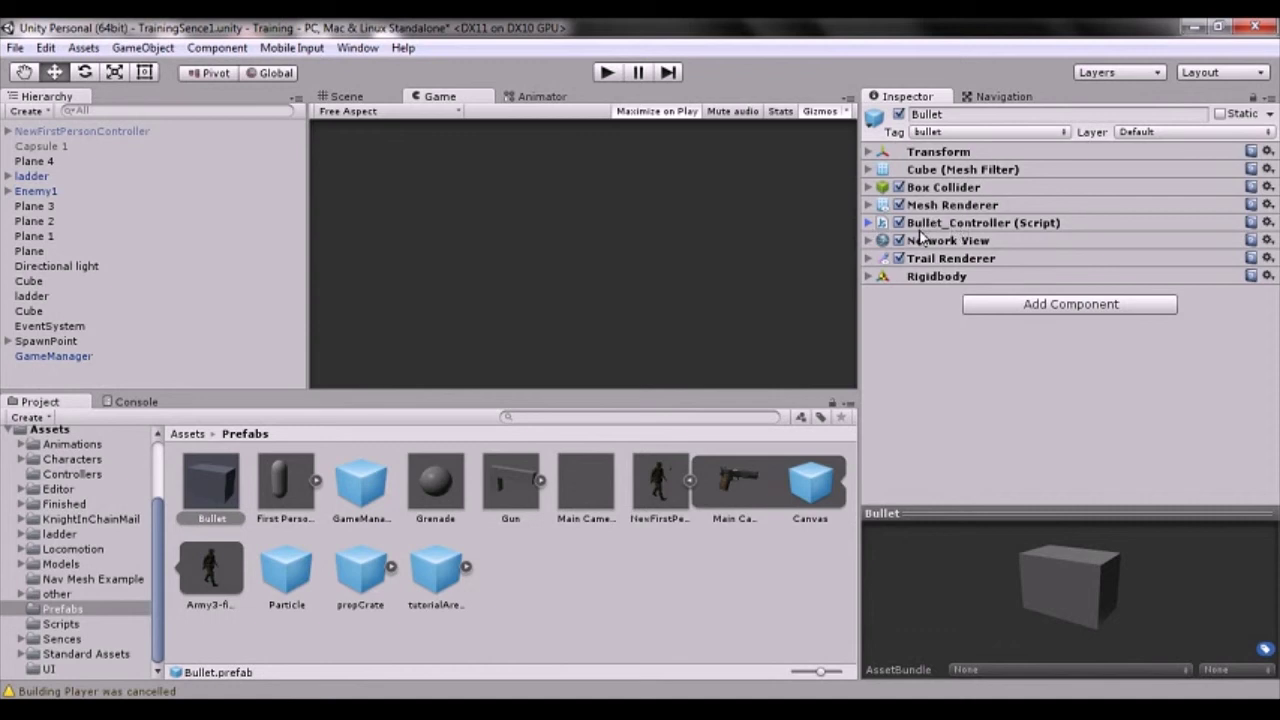
left_click(870, 224)
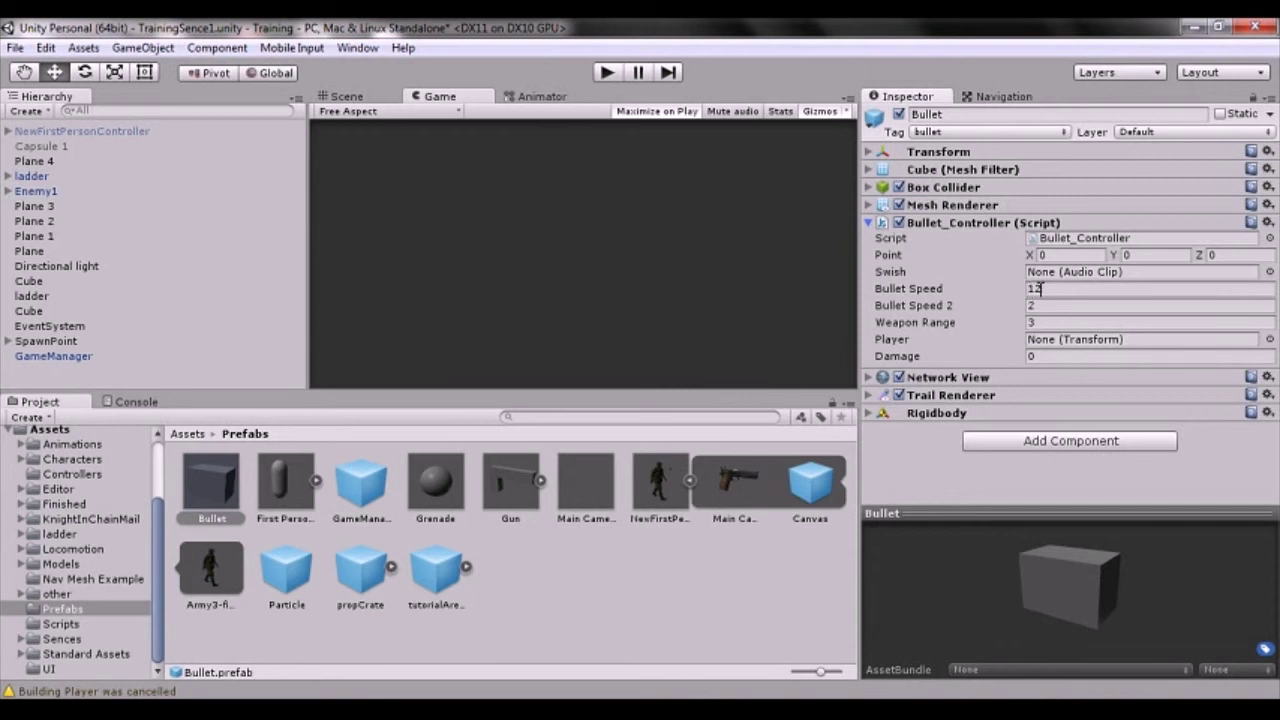
left_click(868, 223)
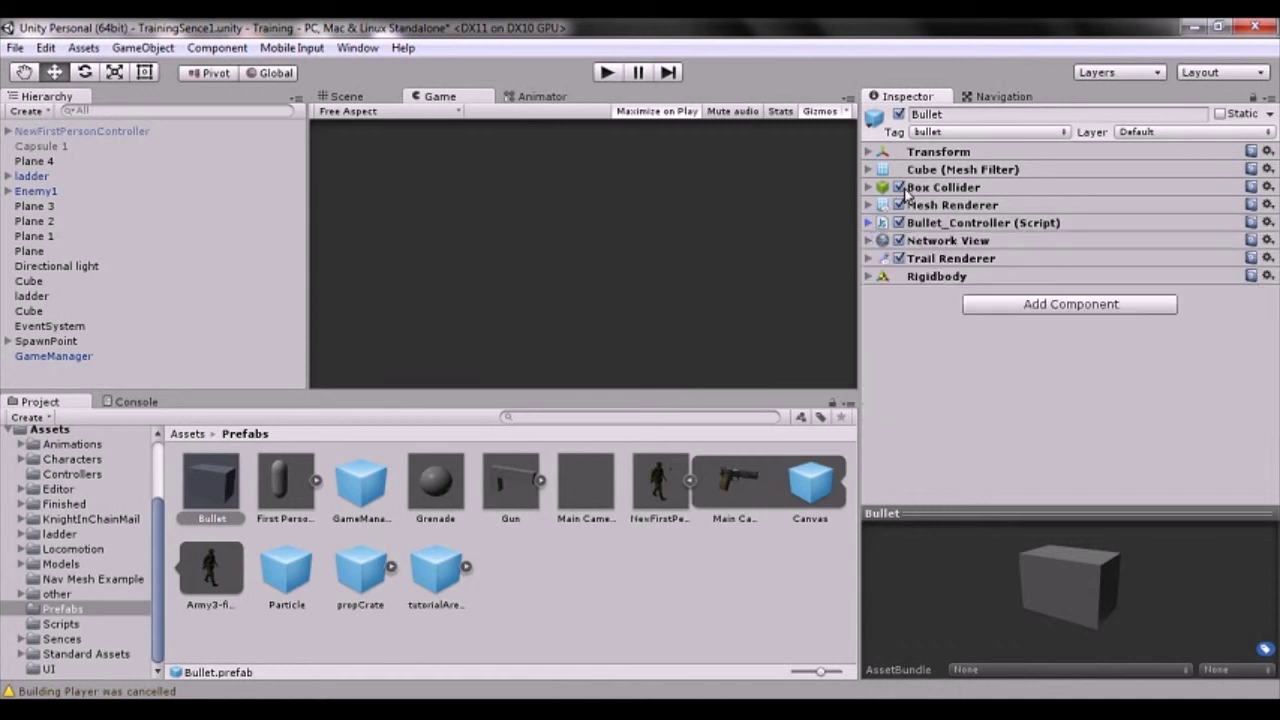
left_click(870, 190)
left_click(870, 190)
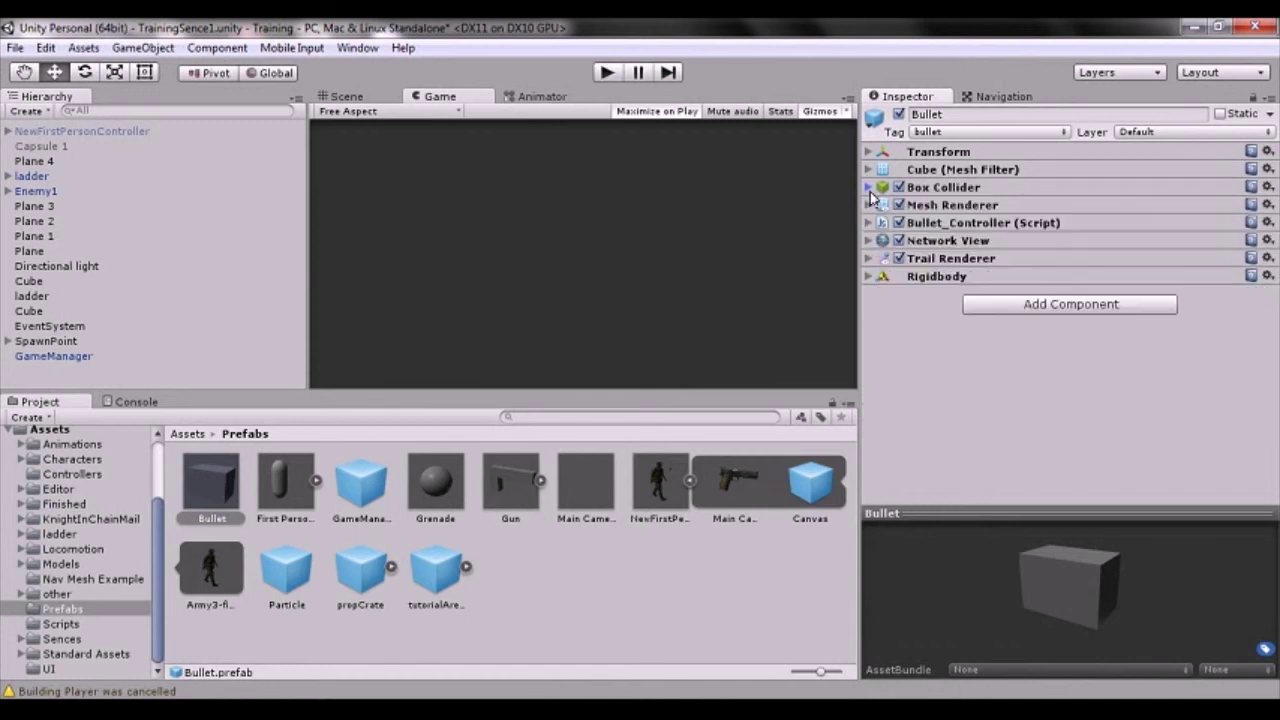